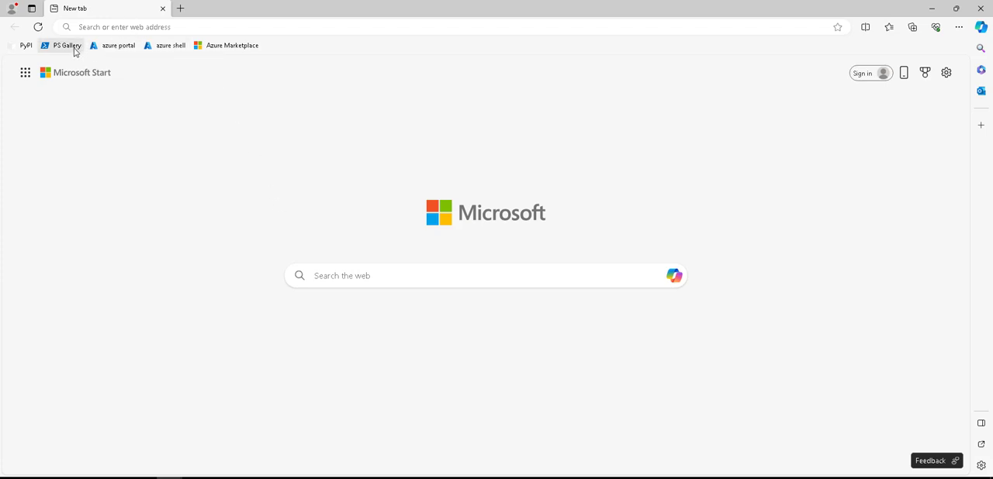
Open the Azure portal and go to the Container Apps service
{"action": "left_click", "coordinate": [125, 48]}
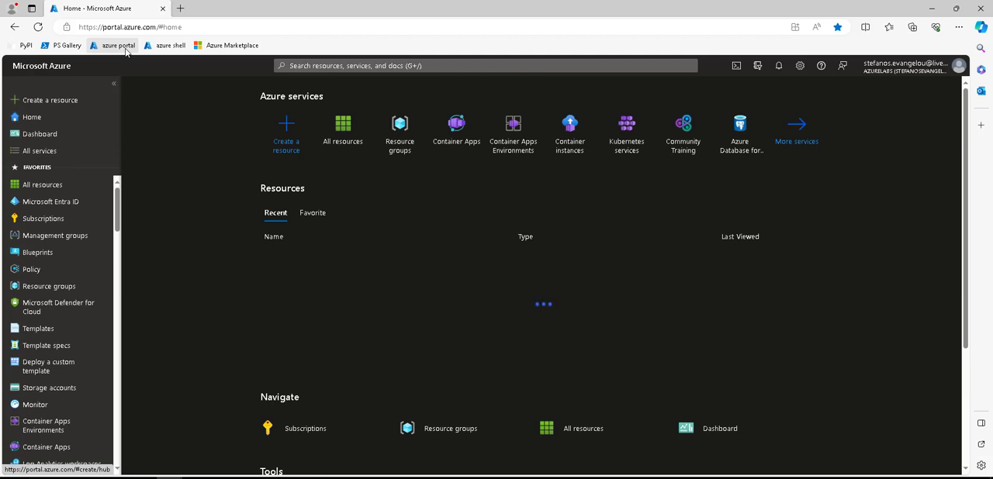
{"action": "left_click", "coordinate": [464, 145]}
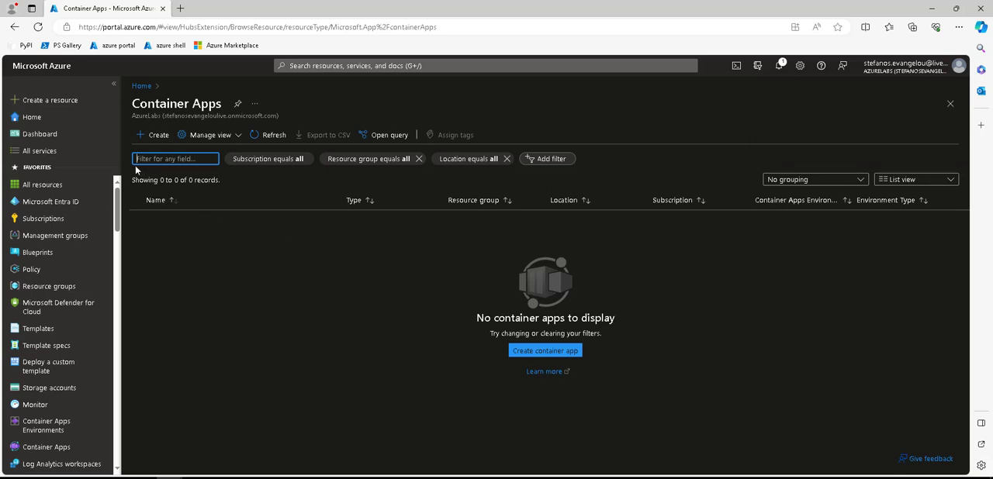
{"action": "left_click_drag", "start_coordinate": [131, 105], "coordinate": [703, 104]}
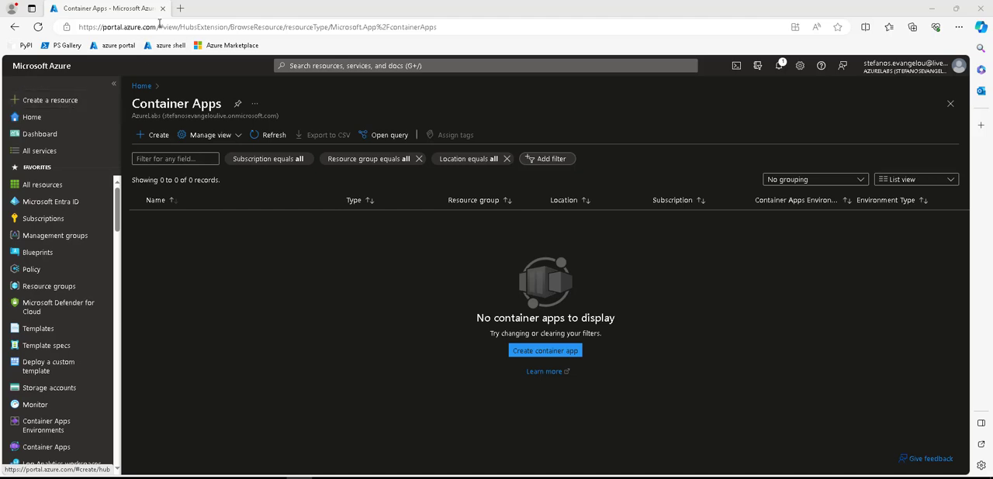
{"action": "double_click", "coordinate": [136, 27]}
{"action": "left_click_drag", "start_coordinate": [156, 27], "coordinate": [78, 27]}
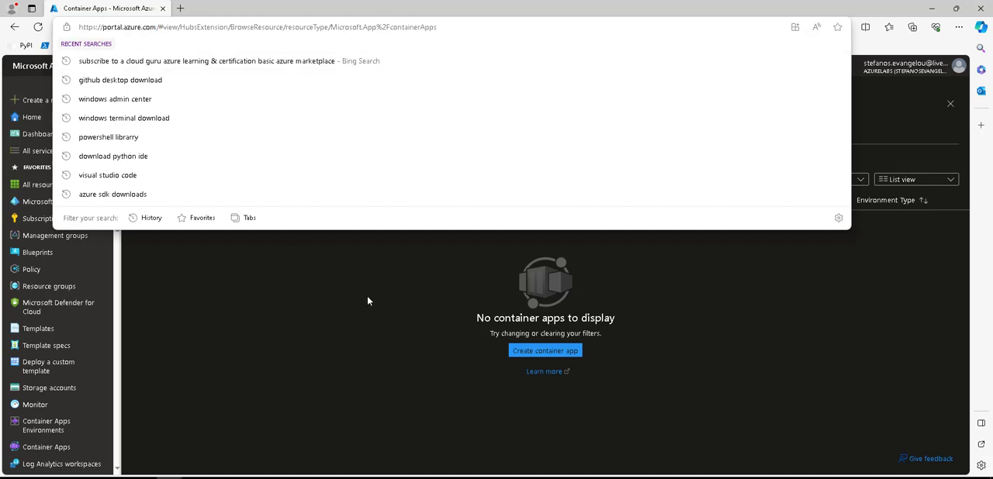
{"action": "left_click", "coordinate": [368, 296]}
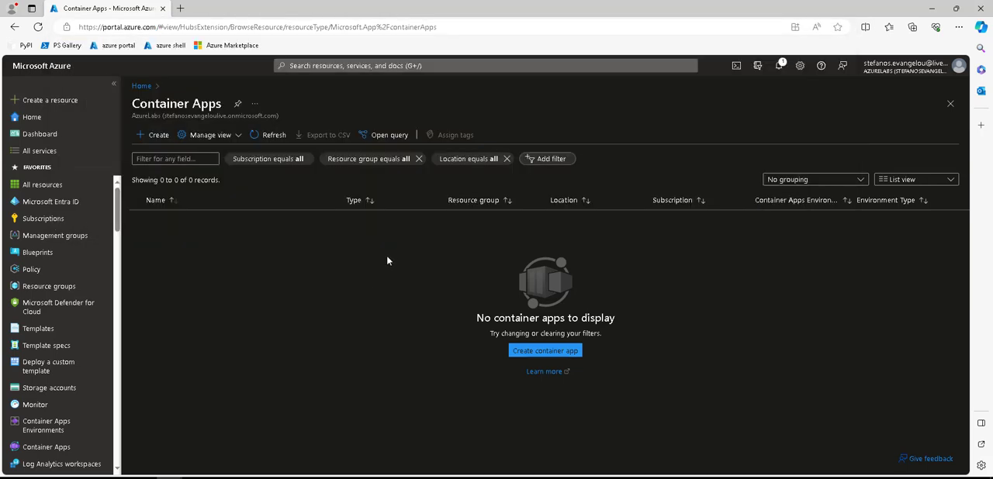
Search for "container app" among the resources that can be created and start creating Microsoft's Container App
{"action": "left_click", "coordinate": [40, 105]}
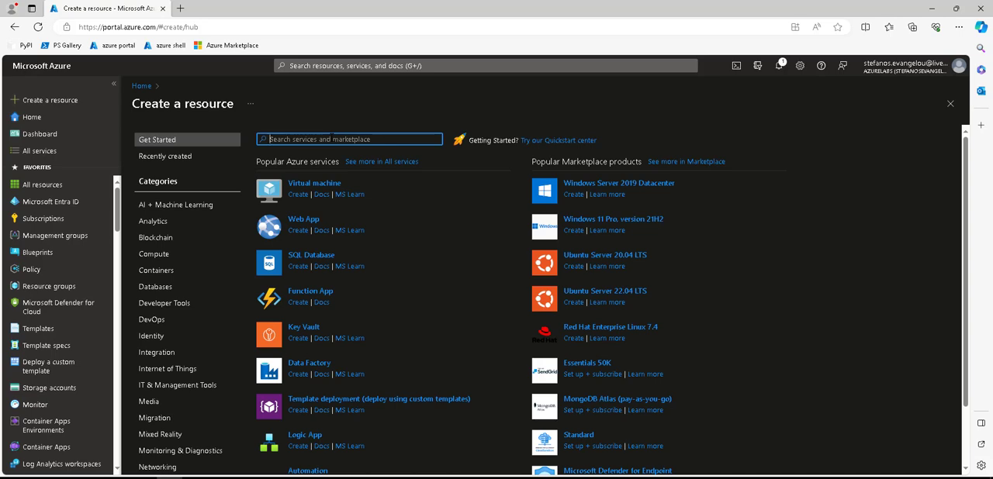
{"action": "type", "text": "container a"}
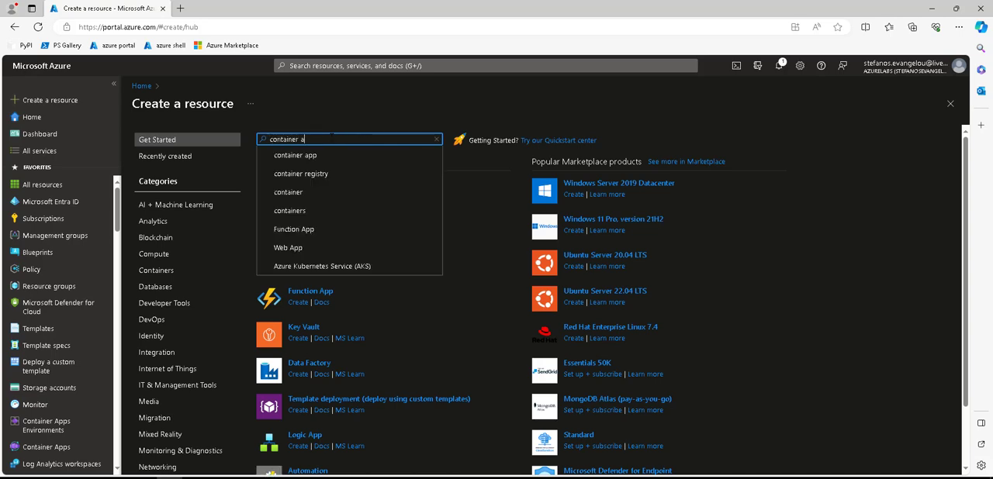
{"action": "left_click", "coordinate": [334, 161]}
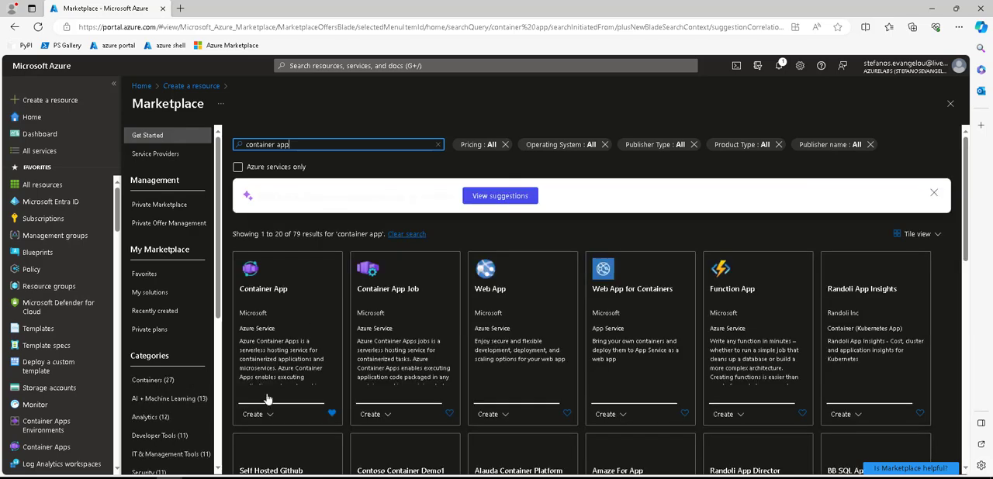
{"action": "left_click", "coordinate": [262, 415]}
{"action": "left_click", "coordinate": [270, 434]}
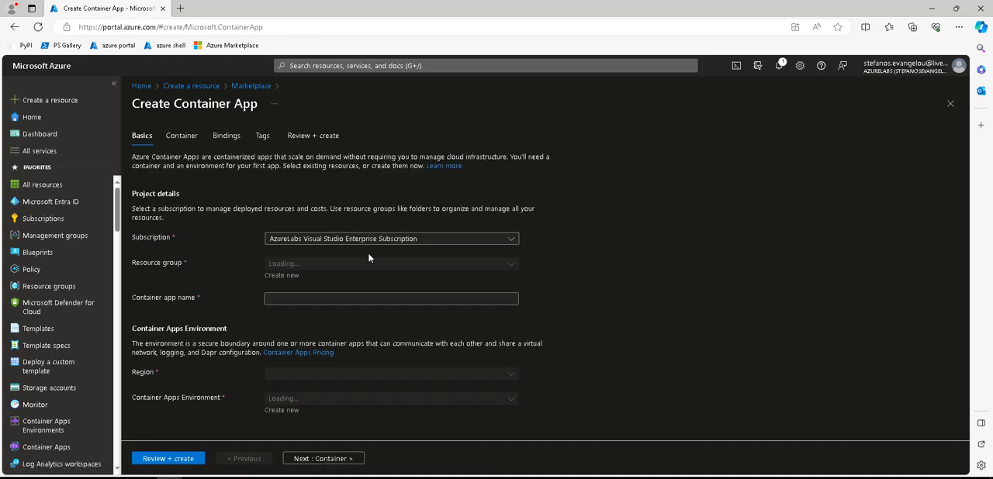
Assign the container app to the containers resource group and name it ccstest01
{"action": "left_click", "coordinate": [325, 265]}
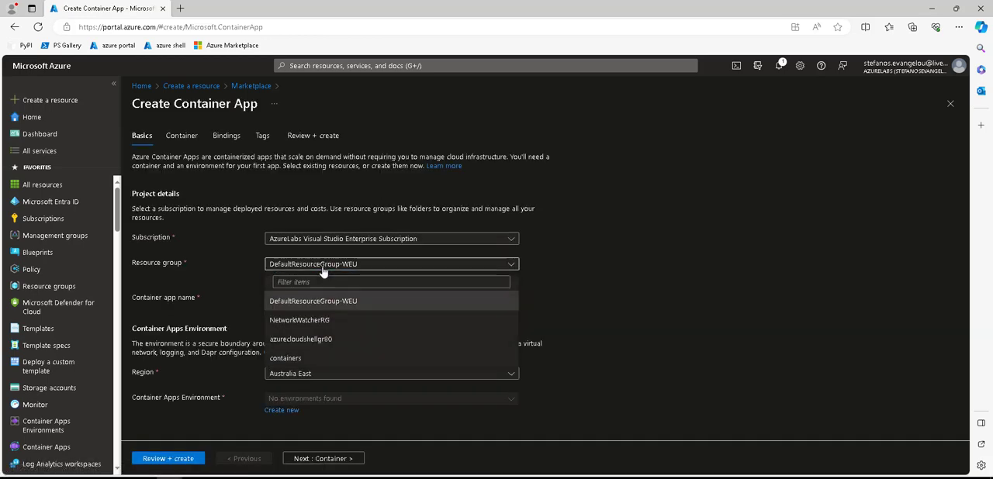
{"action": "left_click", "coordinate": [304, 361]}
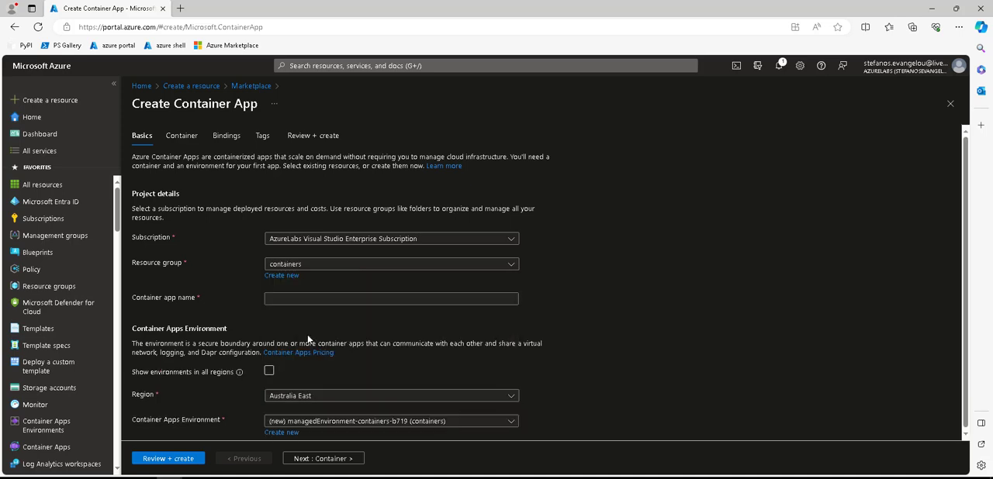
{"action": "left_click", "coordinate": [303, 298]}
{"action": "type", "text": "ccstest01"}
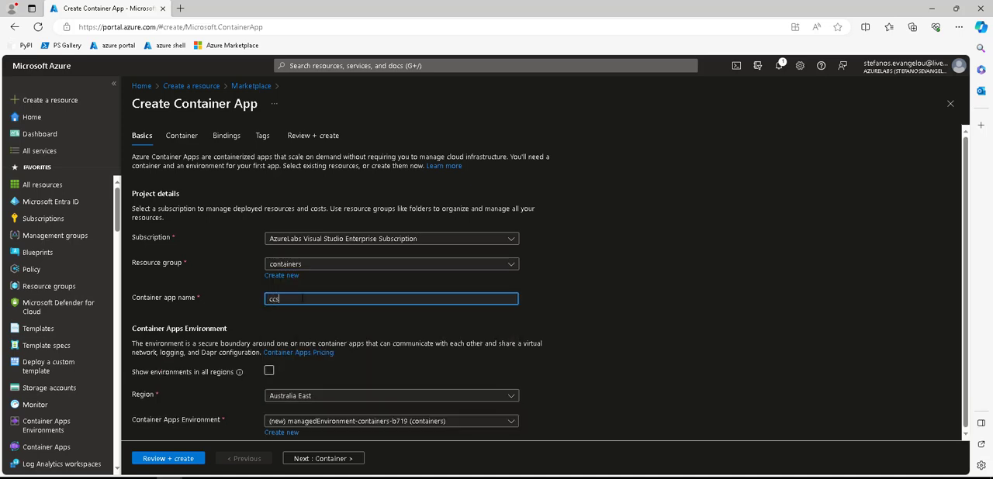
{"action": "left_click", "coordinate": [665, 289]}
Set the region of the Container Apps environment to West Europe
{"action": "left_click_drag", "start_coordinate": [163, 298], "coordinate": [179, 301]}
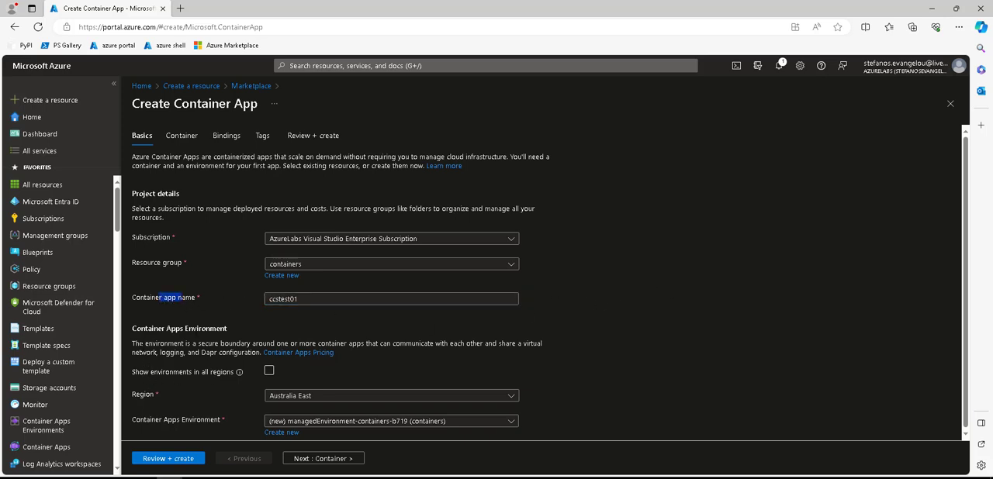
{"action": "left_click_drag", "start_coordinate": [136, 343], "coordinate": [521, 344]}
{"action": "left_click", "coordinate": [600, 347]}
{"action": "left_click", "coordinate": [309, 397]}
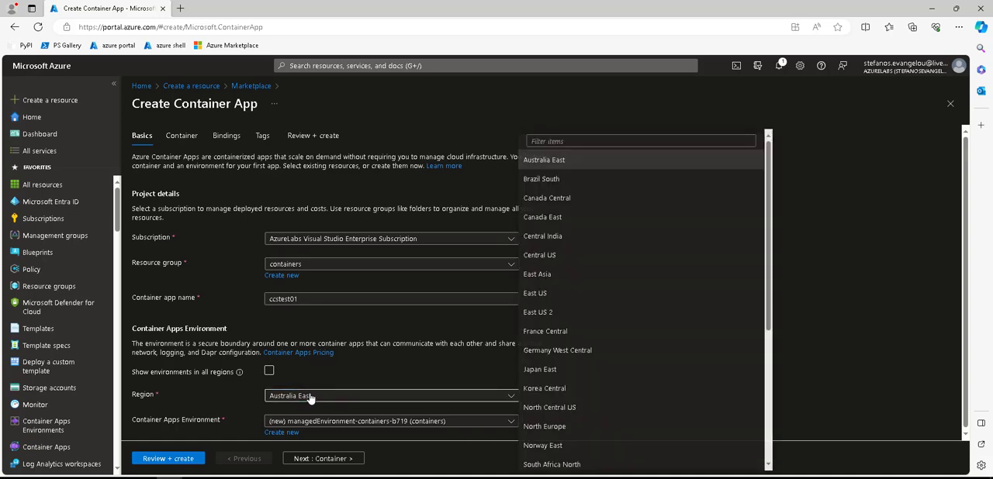
{"action": "left_click", "coordinate": [578, 137]}
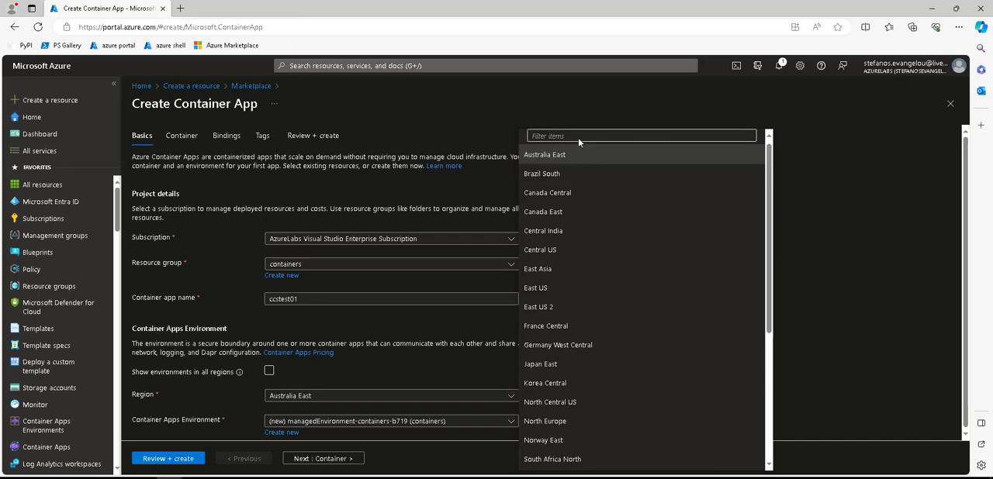
{"action": "type", "text": "west"}
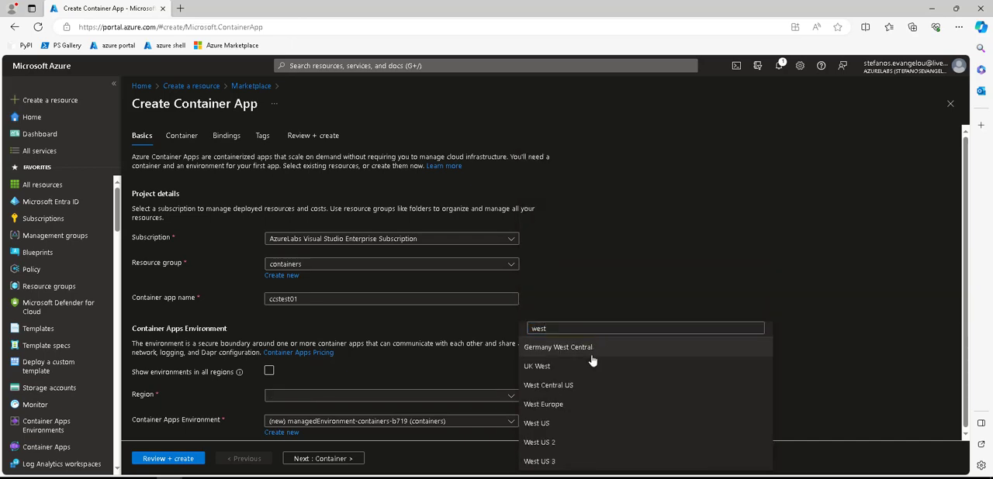
{"action": "left_click", "coordinate": [571, 407]}
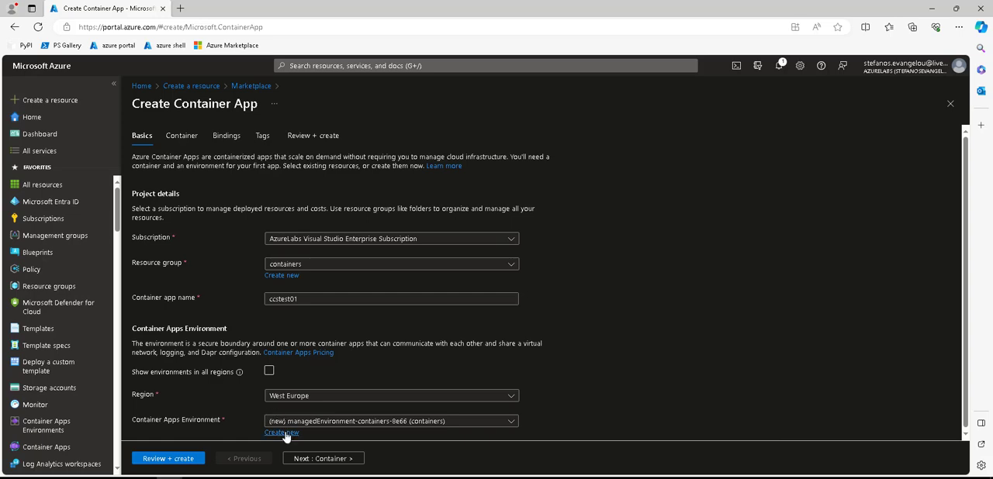
Examine the basic settings offered for a new Container Apps environment, including environment type and zone redundancy, and close them without creating one
{"action": "left_click", "coordinate": [284, 433]}
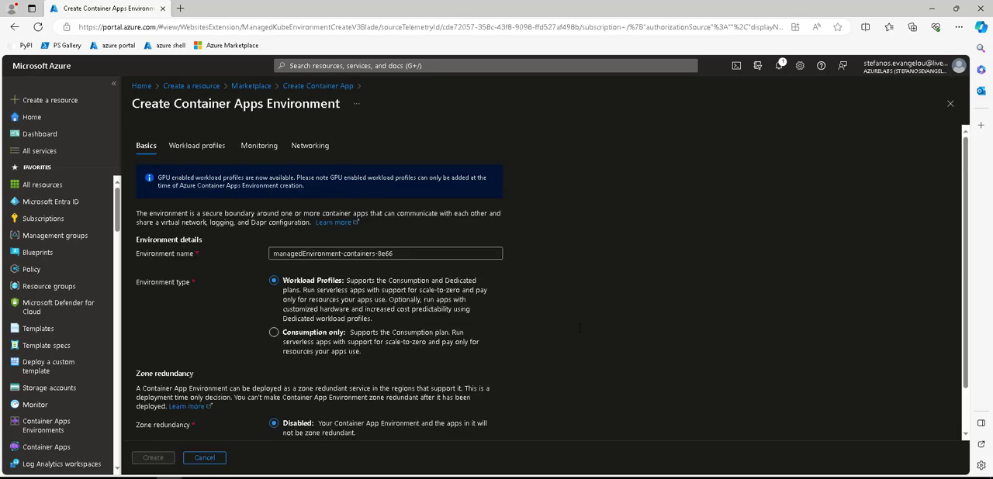
{"action": "scroll", "coordinate": [373, 315], "scroll_direction": "down", "scroll_amount": 1}
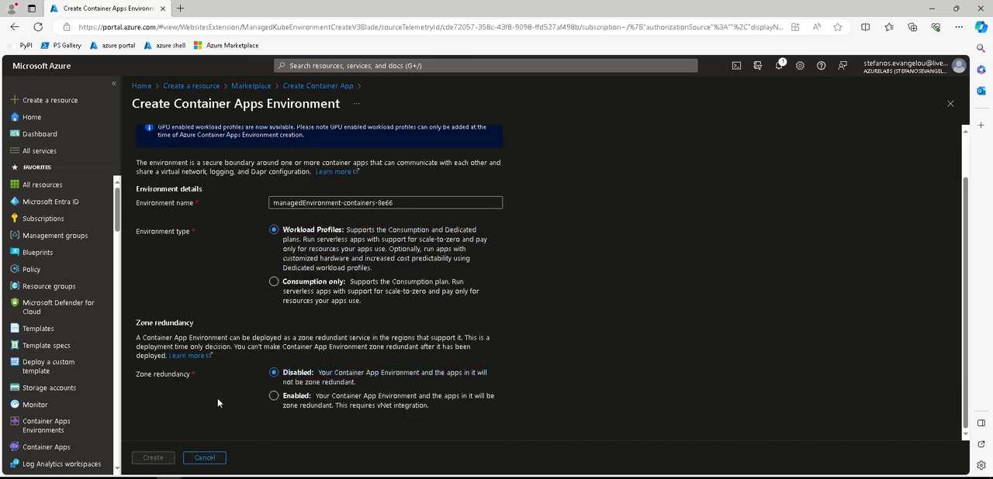
{"action": "scroll", "coordinate": [218, 398], "scroll_direction": "up", "scroll_amount": 1}
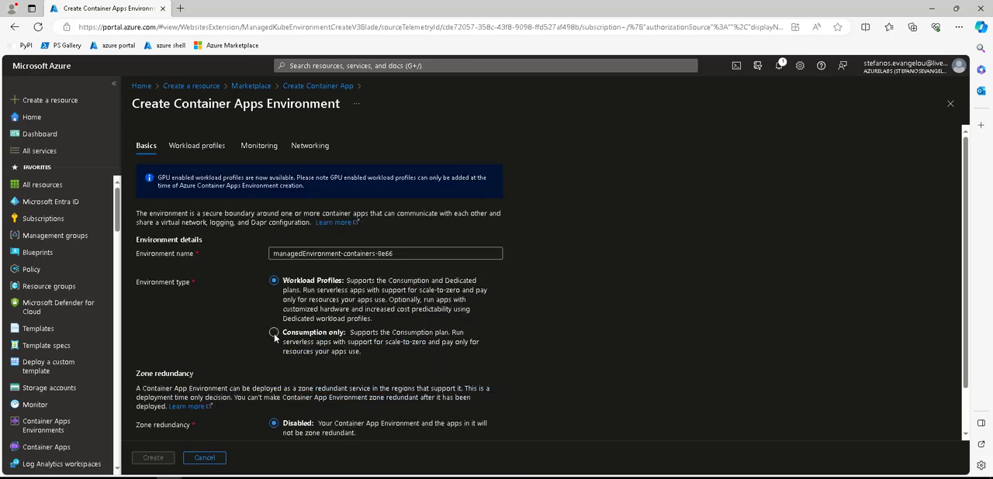
{"action": "left_click", "coordinate": [950, 106]}
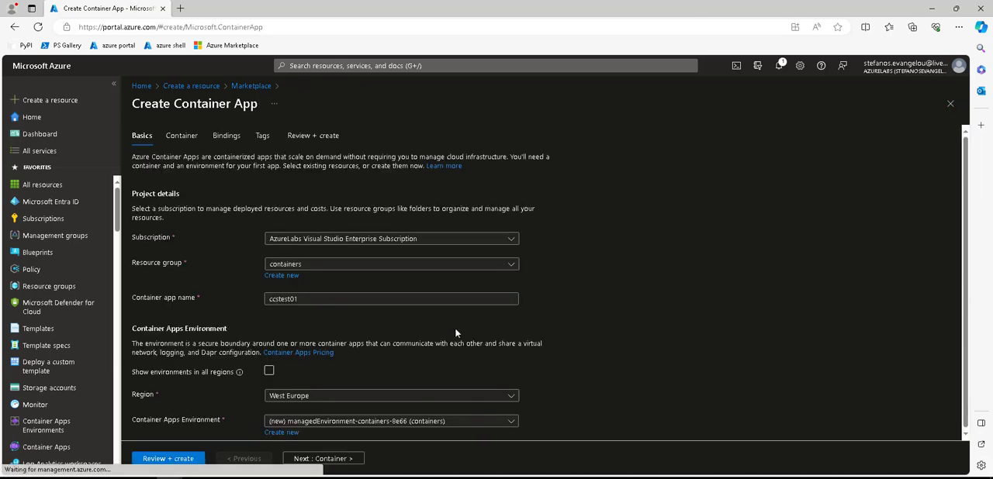
Go to the container settings, examine the image source options available without the quickstart image, and re-enable the quickstart image
{"action": "left_click", "coordinate": [324, 458]}
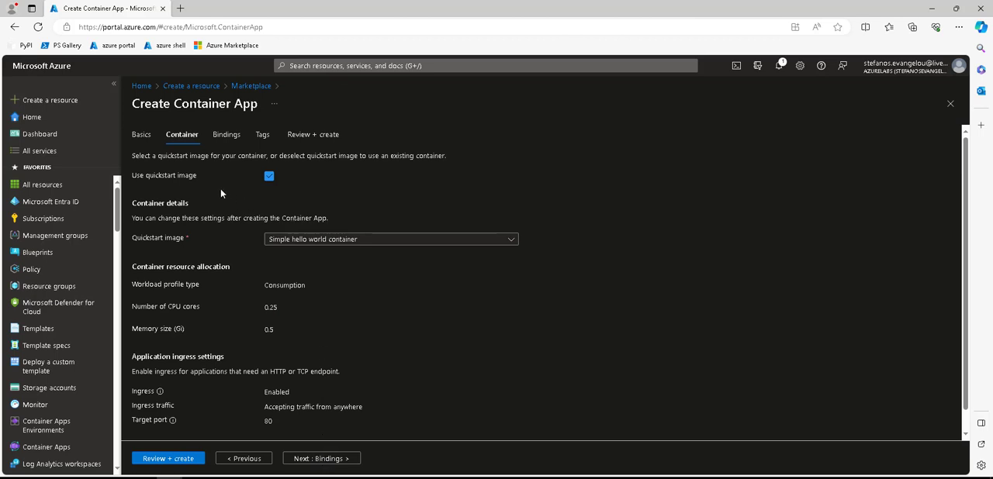
{"action": "left_click", "coordinate": [269, 178]}
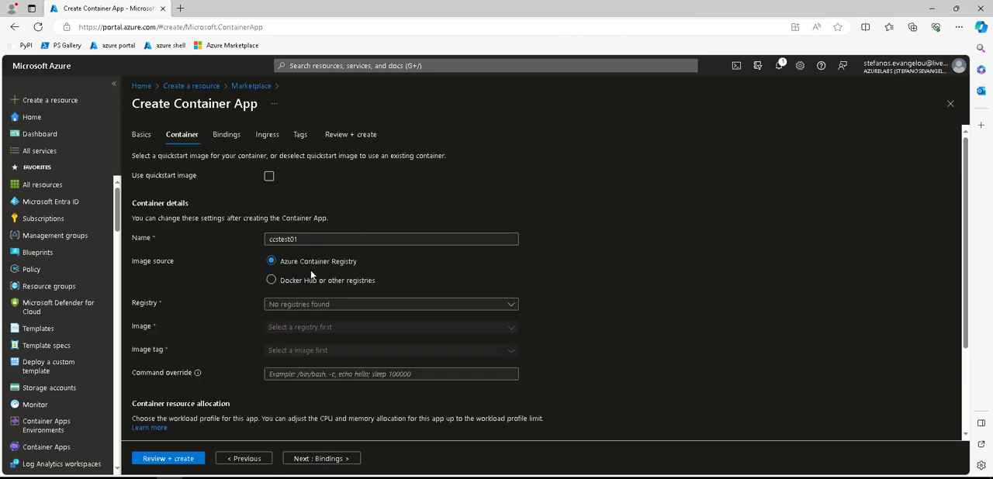
{"action": "left_click", "coordinate": [290, 286]}
{"action": "left_click", "coordinate": [295, 266]}
{"action": "left_click", "coordinate": [293, 281]}
{"action": "left_click", "coordinate": [295, 266]}
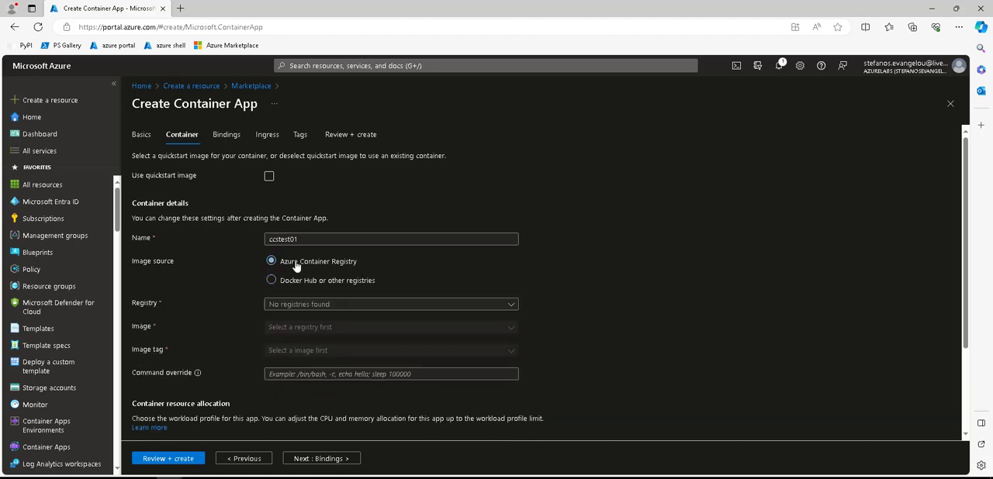
{"action": "left_click", "coordinate": [270, 178]}
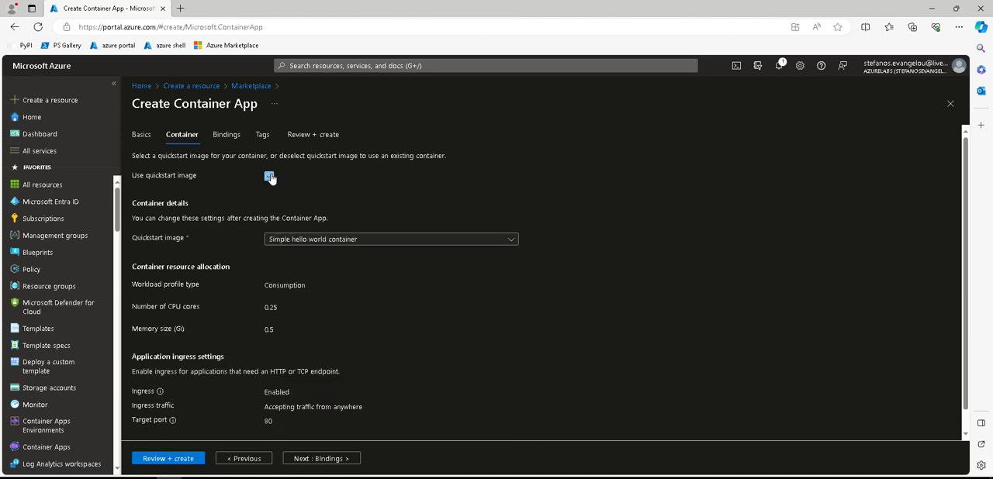
Add a binding to a new PostgreSQL add-on named ccstest01binding
{"action": "left_click", "coordinate": [307, 459]}
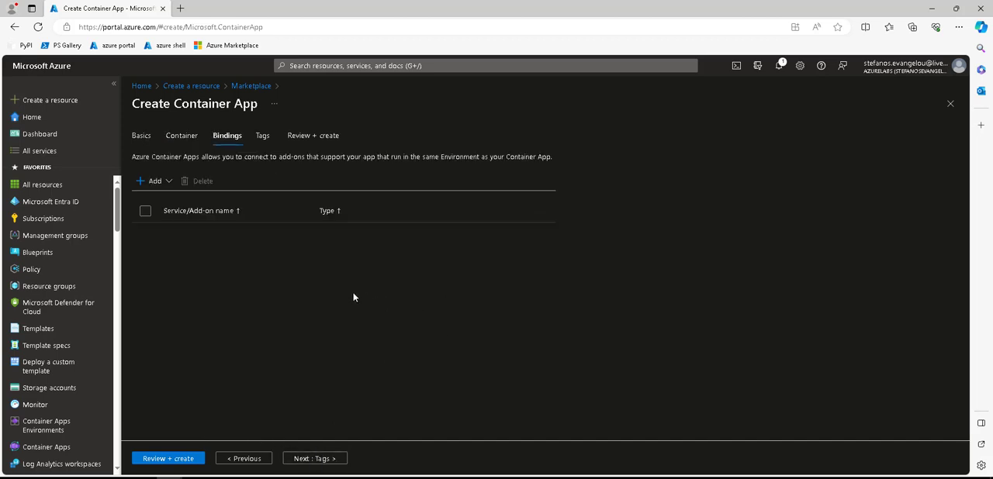
{"action": "left_click", "coordinate": [157, 183]}
{"action": "left_click", "coordinate": [167, 208]}
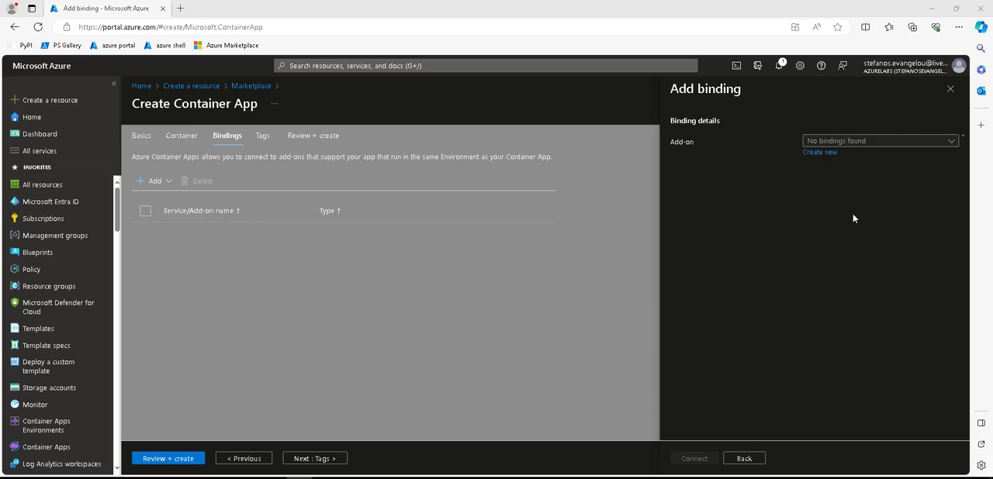
{"action": "left_click", "coordinate": [825, 154]}
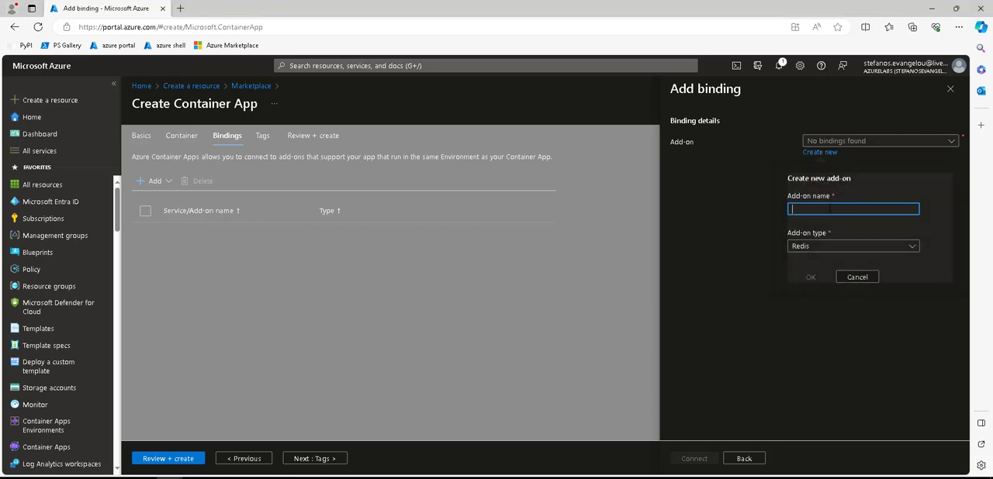
{"action": "type", "text": "ccstest01"}
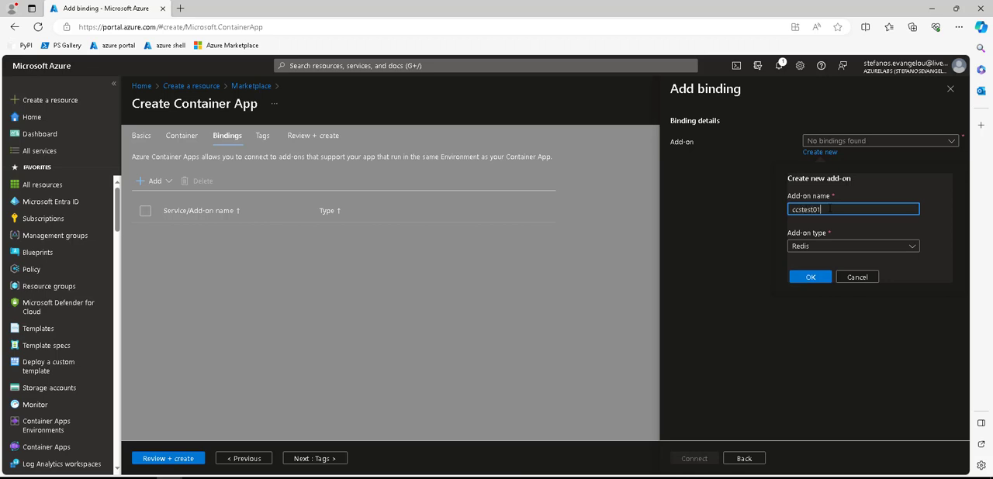
{"action": "type", "text": "binding"}
{"action": "left_click", "coordinate": [843, 247]}
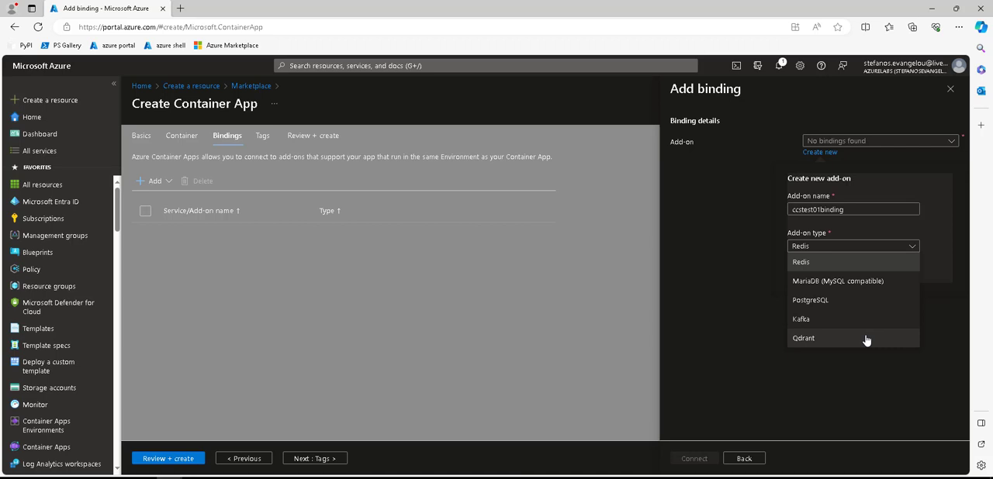
{"action": "left_click", "coordinate": [852, 301]}
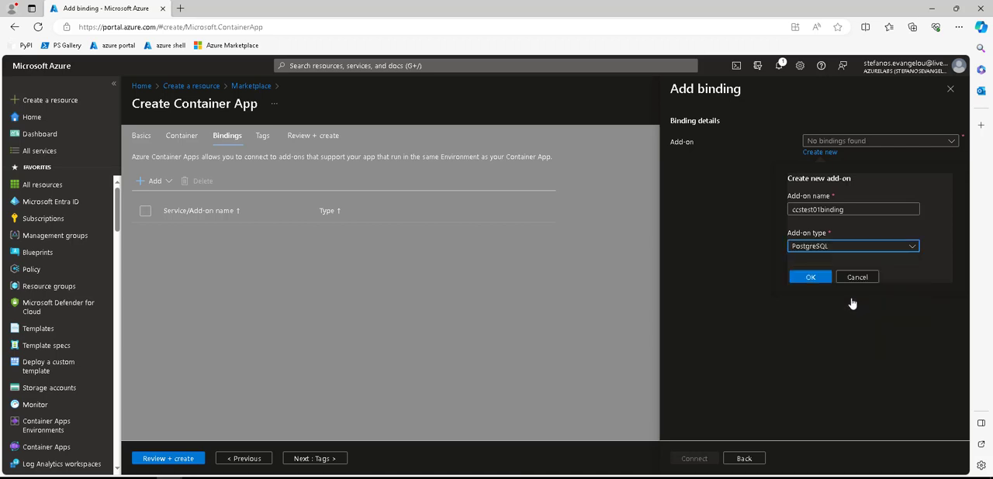
{"action": "left_click", "coordinate": [809, 277]}
{"action": "left_click", "coordinate": [693, 460]}
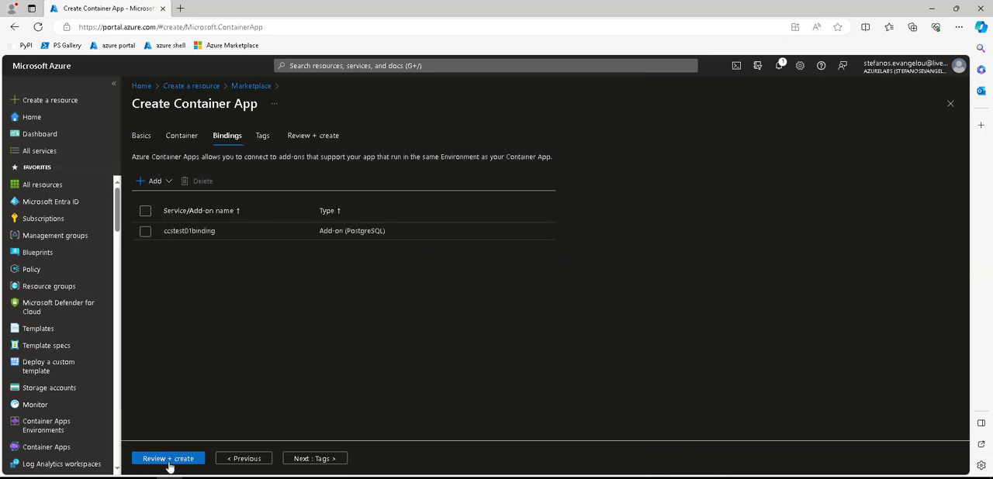
Review the container app configuration and create the app
{"action": "left_click", "coordinate": [168, 461]}
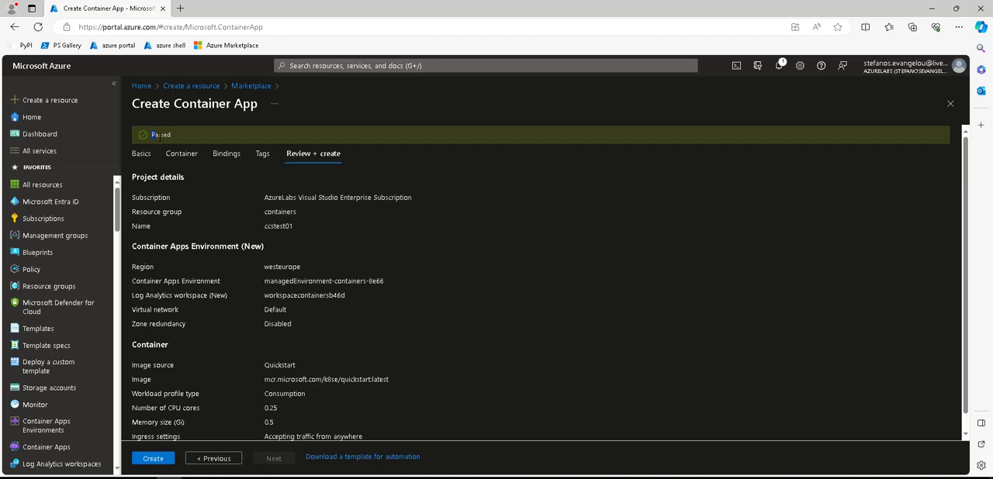
{"action": "left_click", "coordinate": [153, 458]}
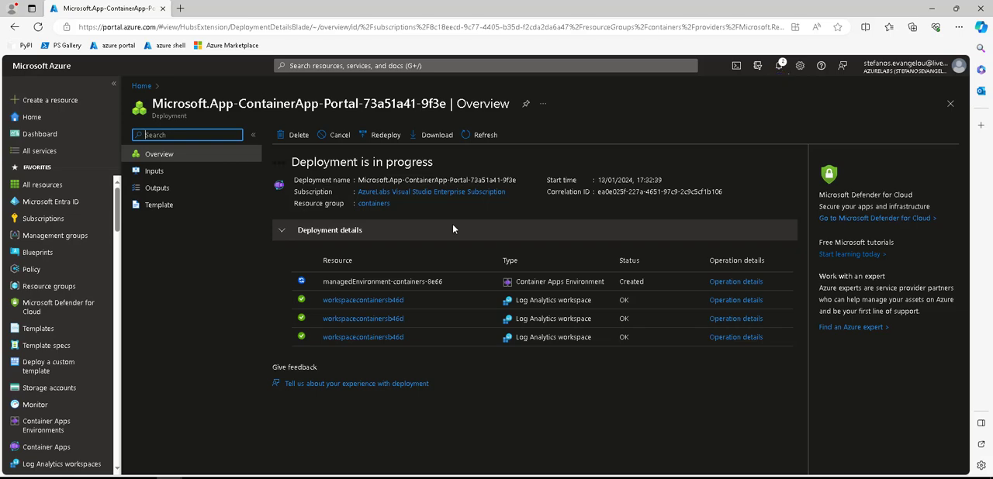
Examine the deployment's inputs, outputs and template, and return to its overview
{"action": "mouse_move", "coordinate": [41, 299]}
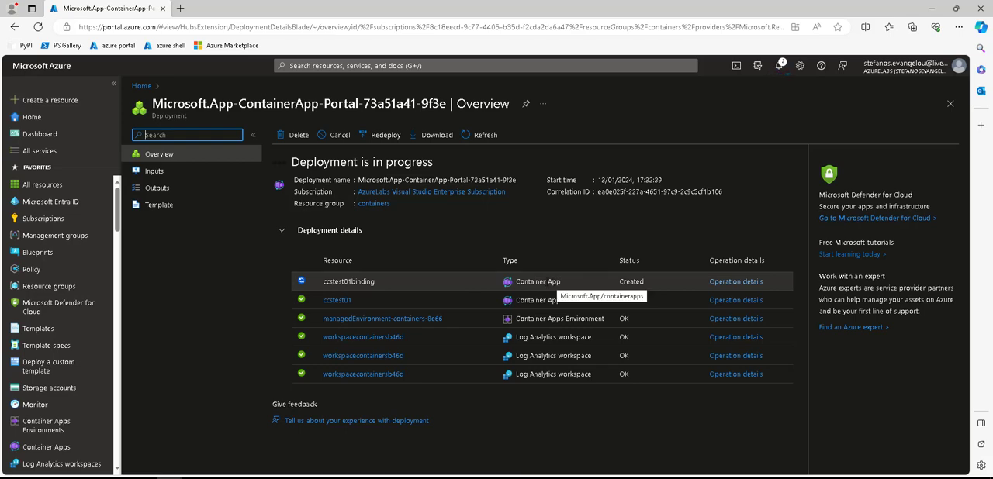
{"action": "left_click", "coordinate": [154, 171]}
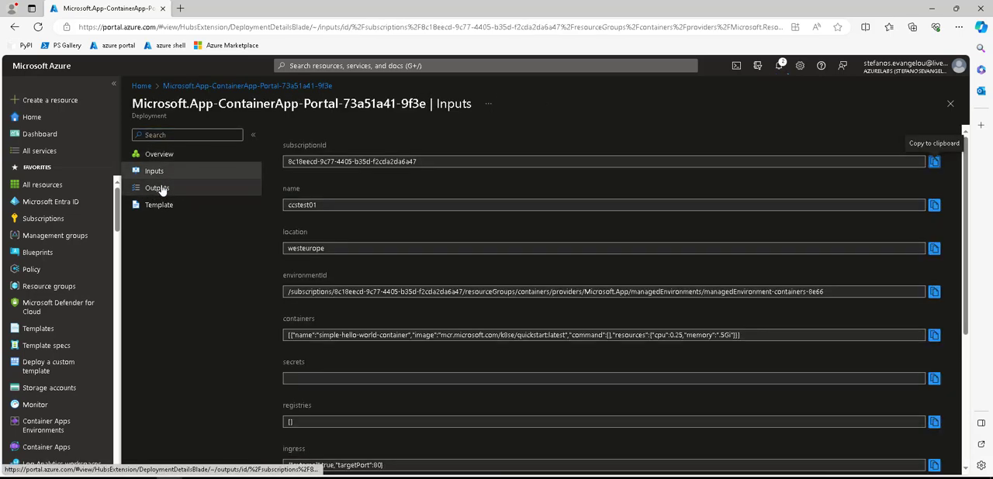
{"action": "left_click", "coordinate": [159, 189]}
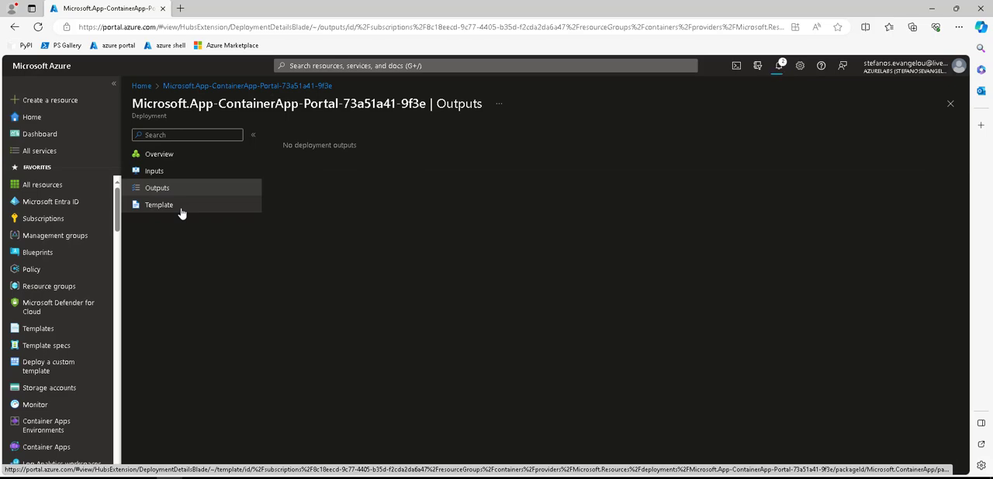
{"action": "left_click", "coordinate": [180, 209]}
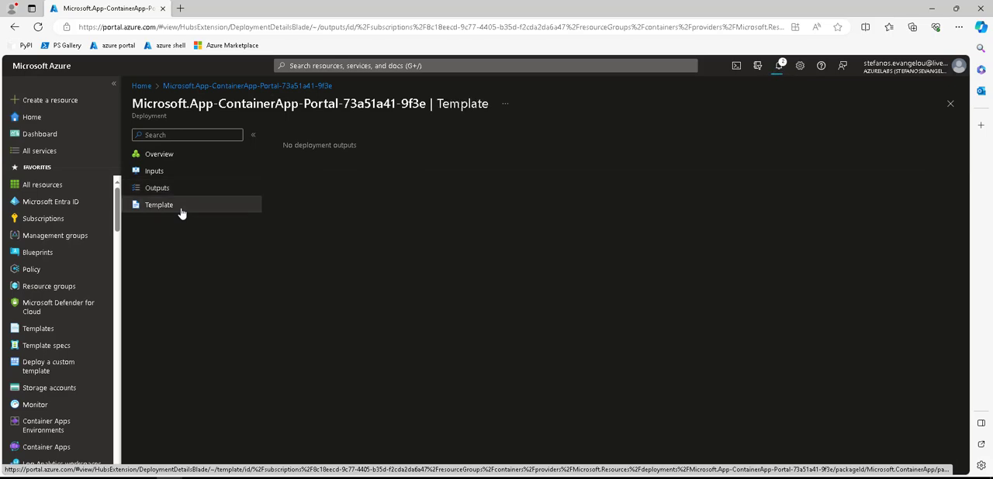
{"action": "left_click", "coordinate": [174, 155]}
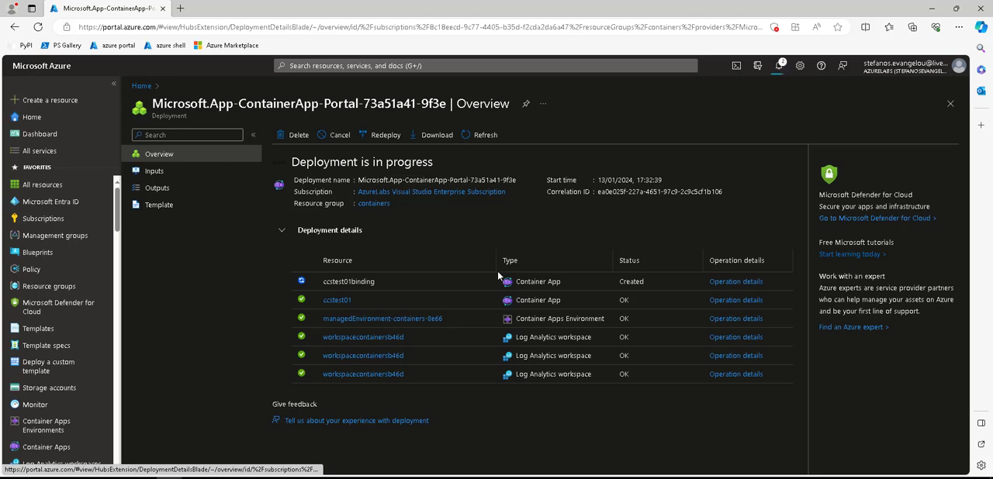
Check the progress of the ccstest01binding resource in the deployment details
{"action": "left_click_drag", "start_coordinate": [338, 282], "coordinate": [376, 287]}
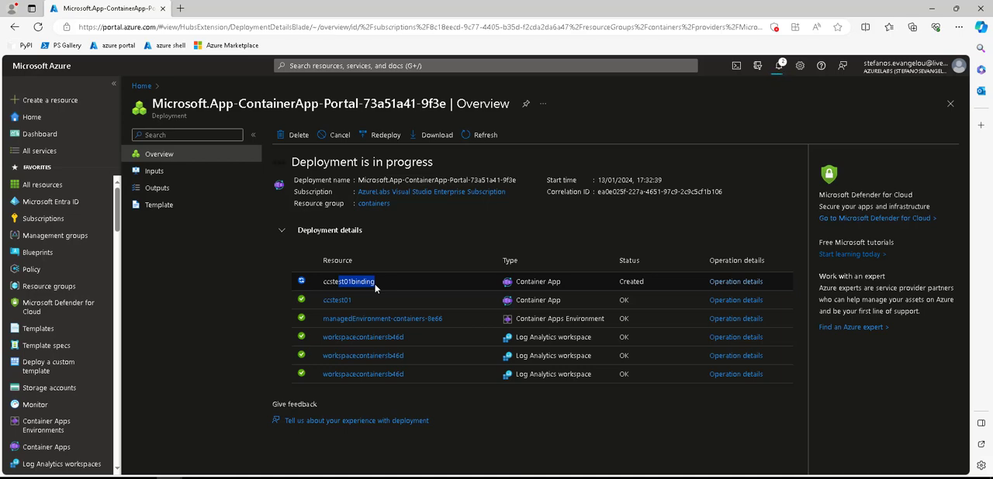
{"action": "left_click_drag", "start_coordinate": [324, 281], "coordinate": [380, 281]}
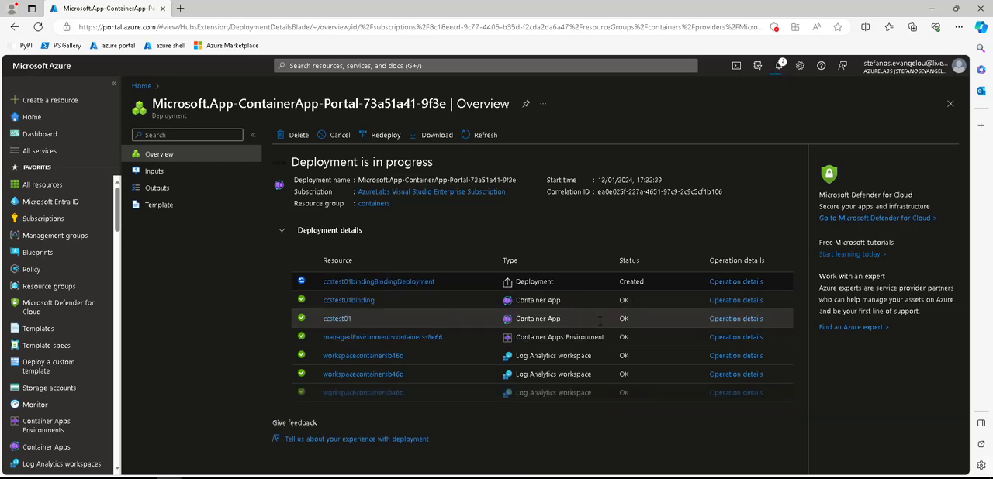
{"action": "mouse_move", "coordinate": [418, 288]}
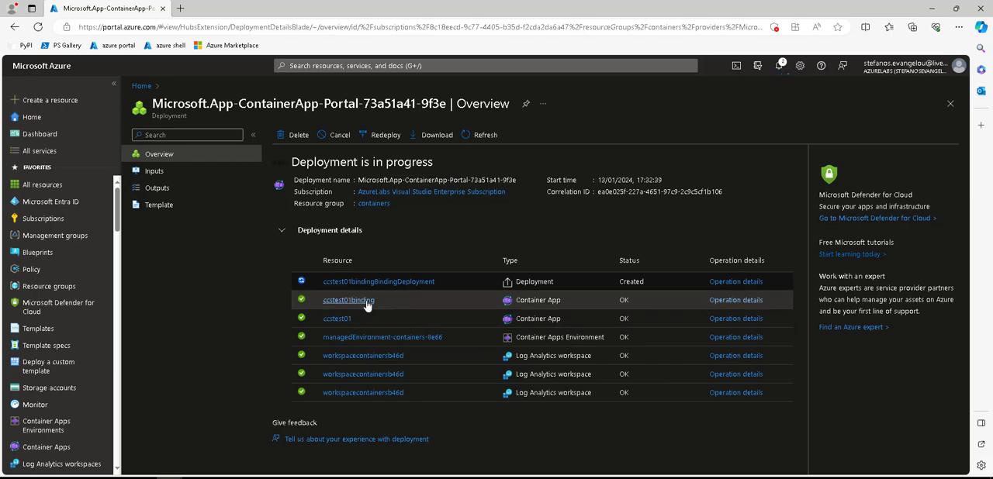
{"action": "mouse_move", "coordinate": [366, 307]}
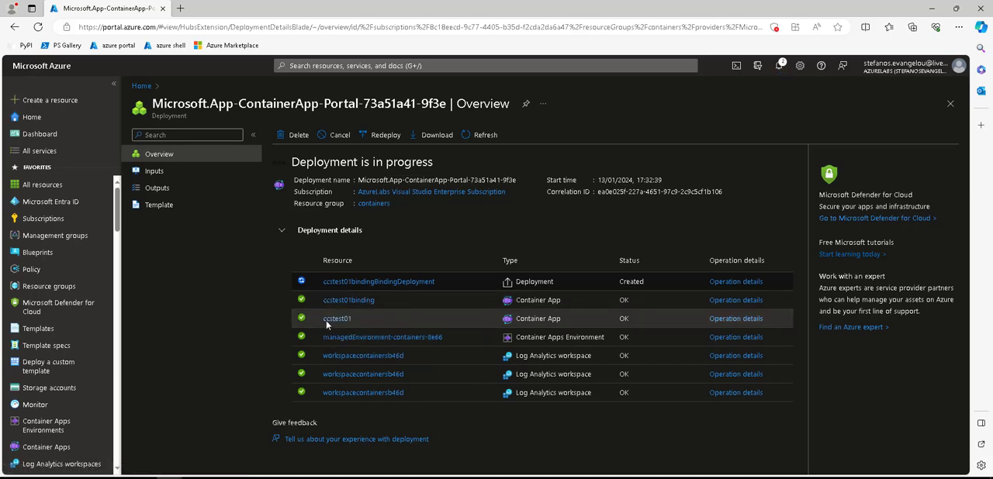
Go to the deployed ccstest01 container app and load its application URL in a new browser tab to check the running app
{"action": "left_click", "coordinate": [337, 320]}
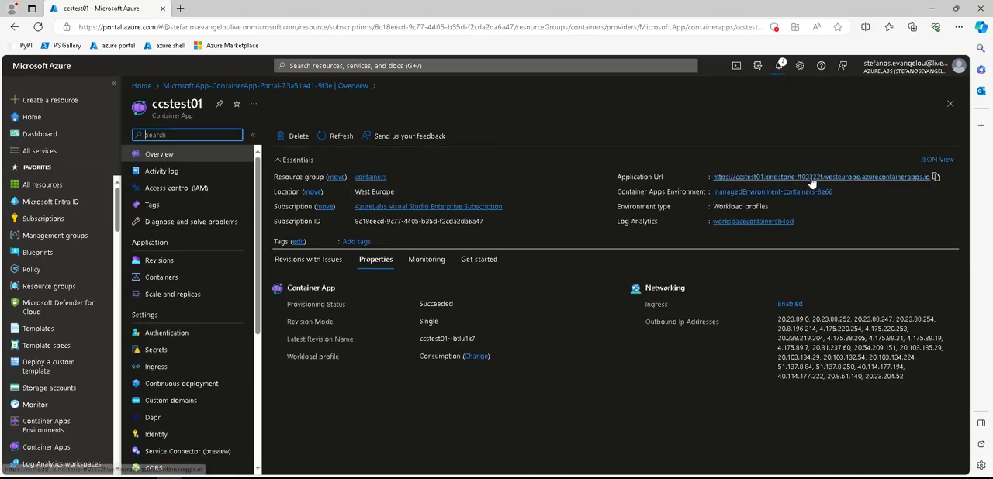
{"action": "left_click_drag", "start_coordinate": [637, 176], "coordinate": [664, 180]}
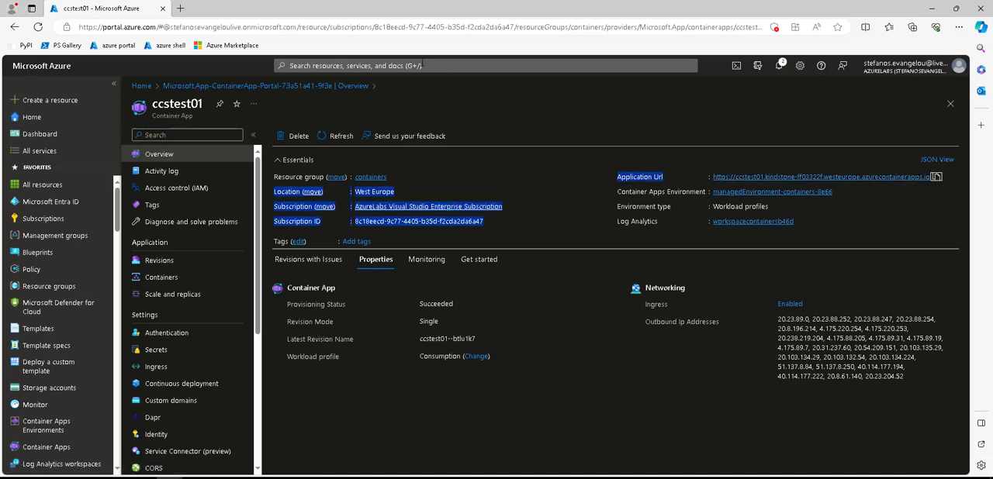
{"action": "left_click", "coordinate": [180, 9]}
{"action": "type", "text": "https://ccstest01.kindstone-ff03322f.westeurope.azurecontainerapps.io"}
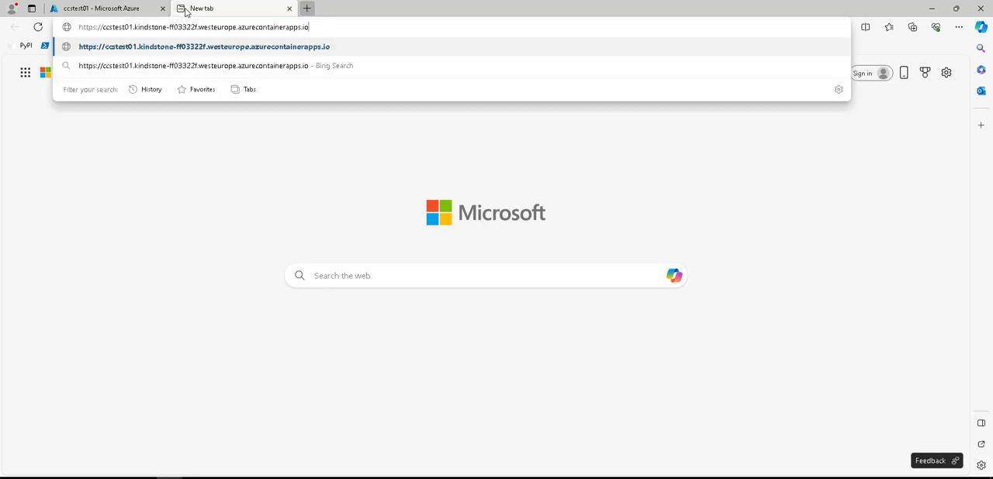
{"action": "key", "text": "Return"}
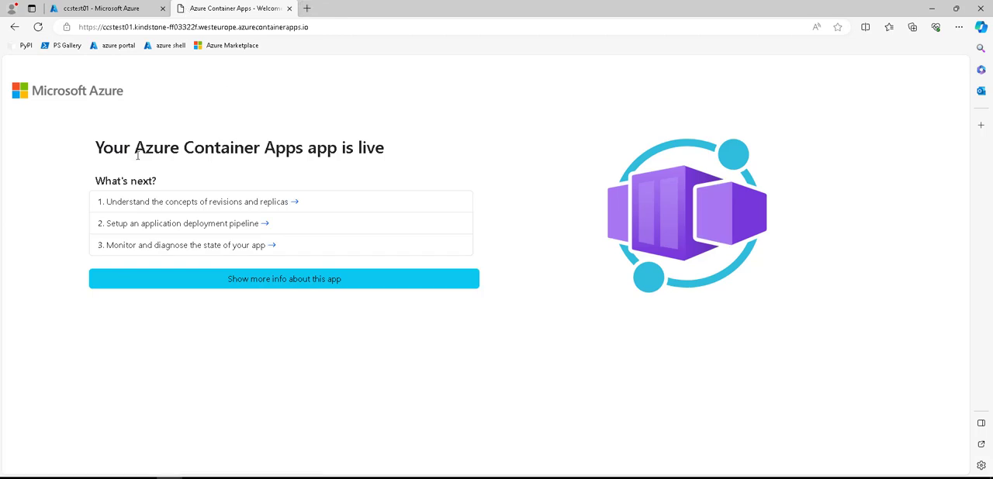
{"action": "left_click_drag", "start_coordinate": [94, 147], "coordinate": [419, 217]}
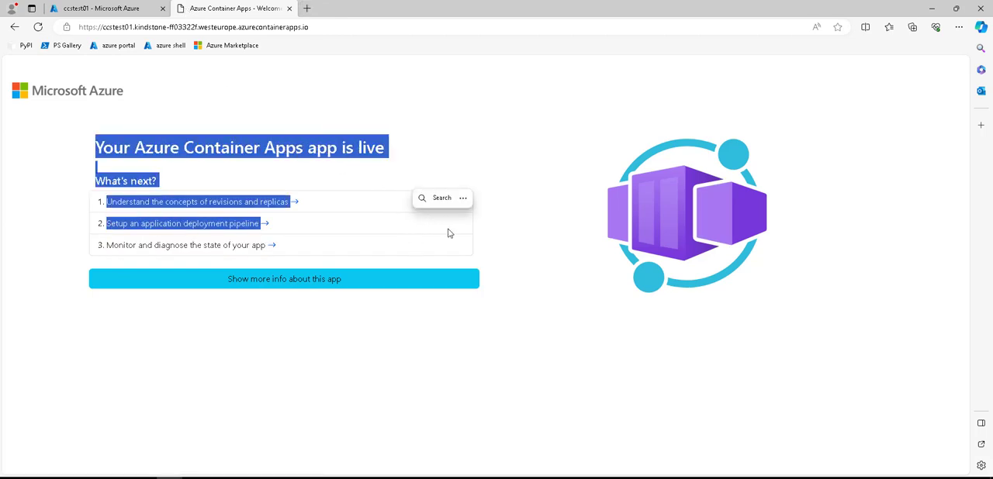
{"action": "left_click", "coordinate": [512, 329]}
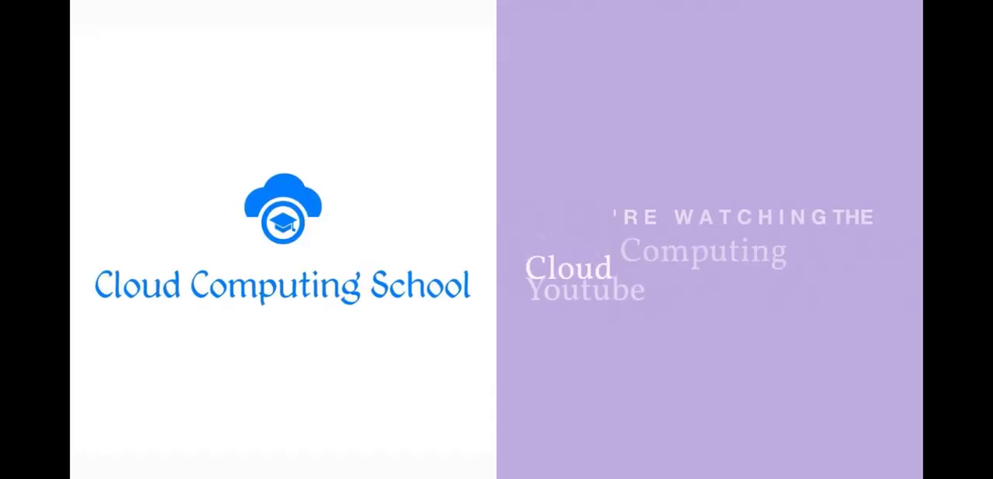